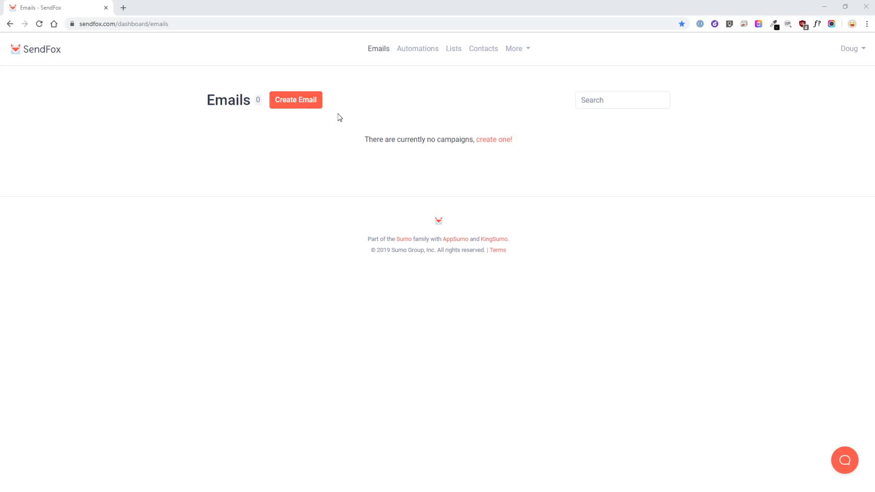
Start a new email and check which contact lists are available as recipients
click(299, 103)
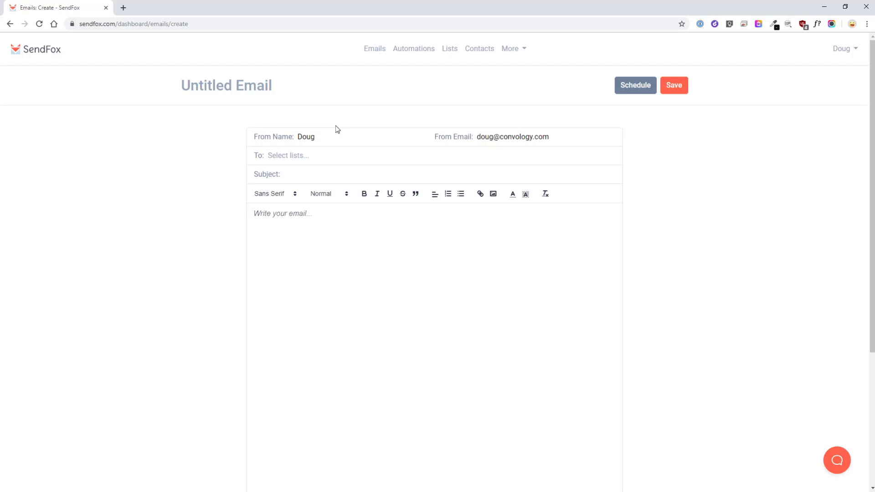
click(313, 239)
click(290, 157)
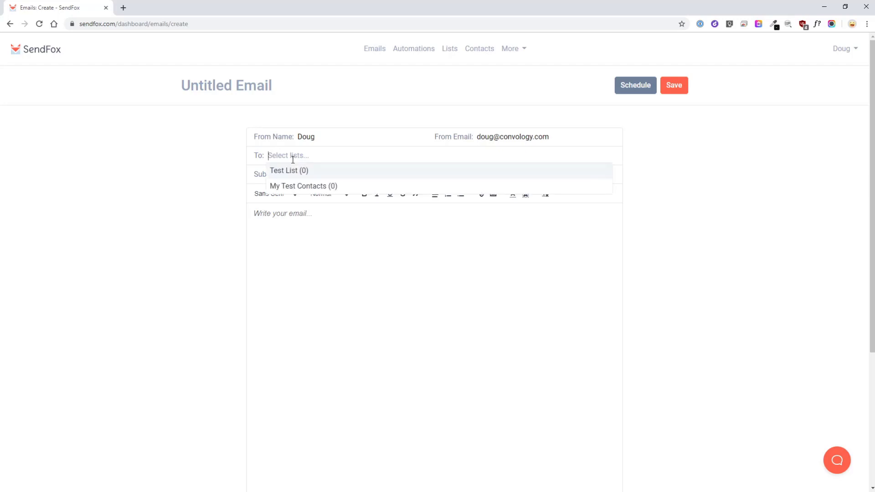
click(326, 240)
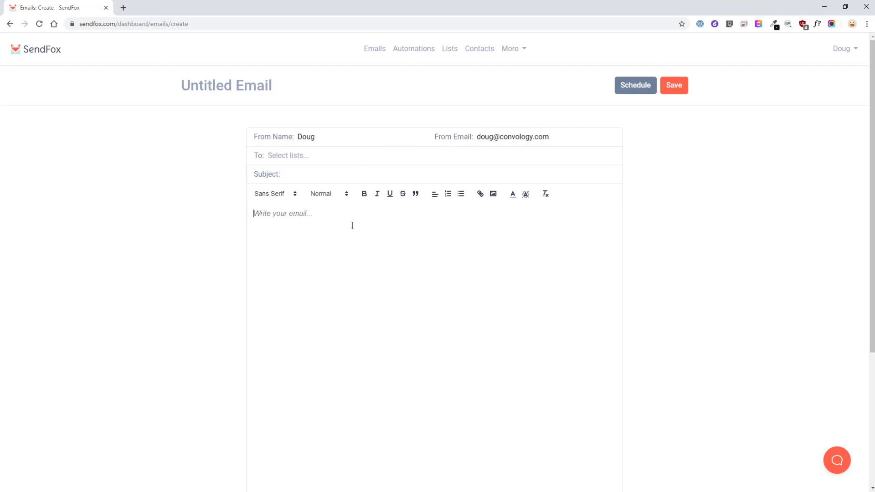
Examine the personalization field tags described below the email body
scroll(397, 227, down, 3)
scroll(390, 230, up, 1)
scroll(389, 230, up, 2)
scroll(389, 238, down, 3)
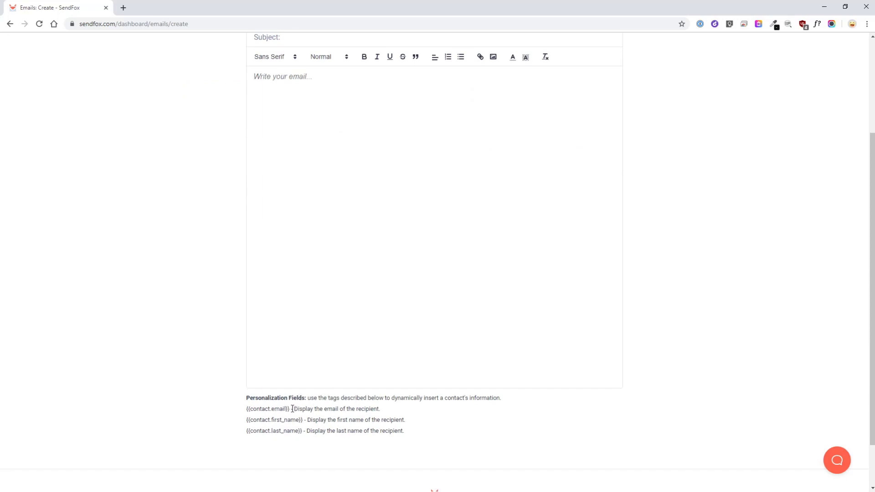
drag(291, 409, 247, 412)
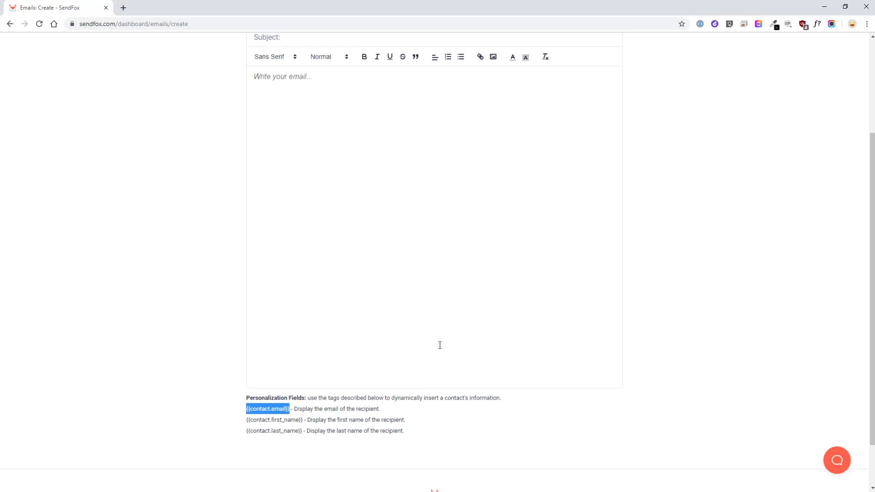
scroll(649, 329, up, 2)
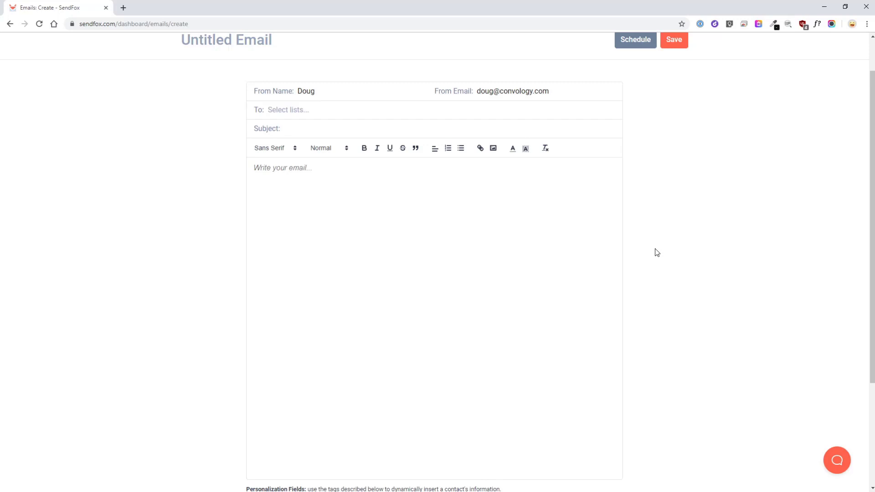
Insert the Convology logo image at the start of the email body and center it
click(396, 254)
click(493, 149)
click(437, 210)
click(435, 148)
click(437, 172)
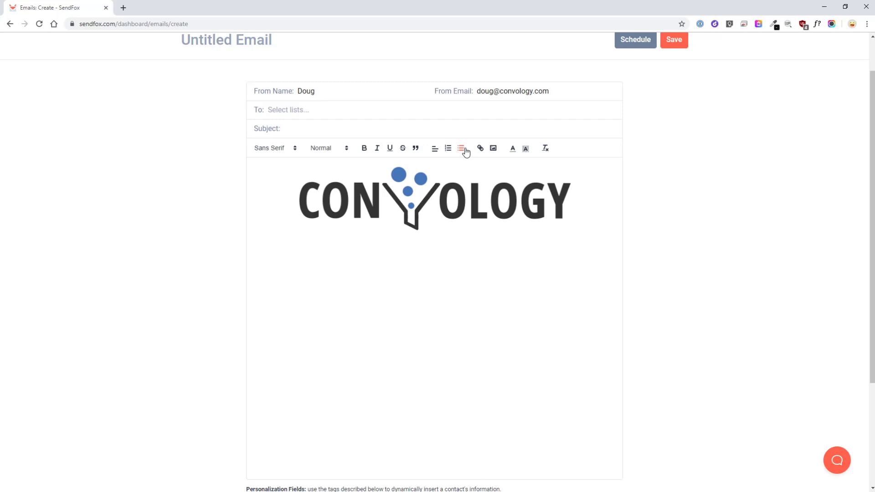
Delete the Convology logo from the email body
scroll(466, 151, up, 1)
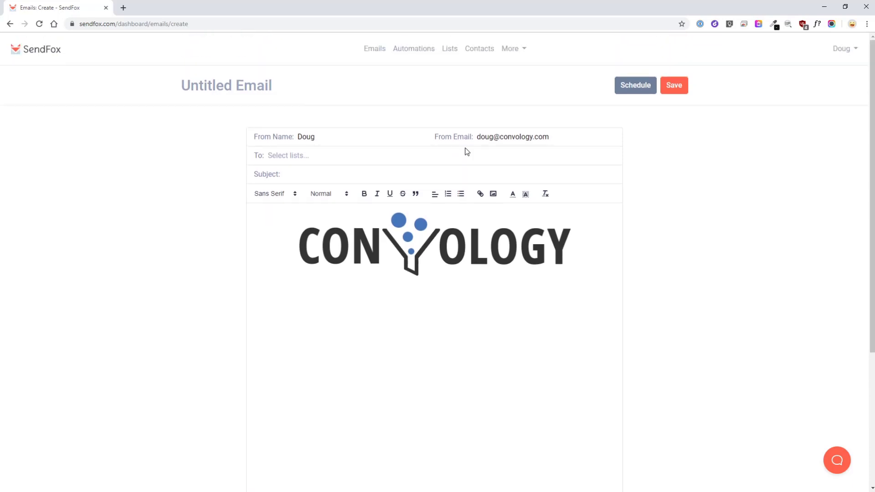
drag(431, 245, 278, 258)
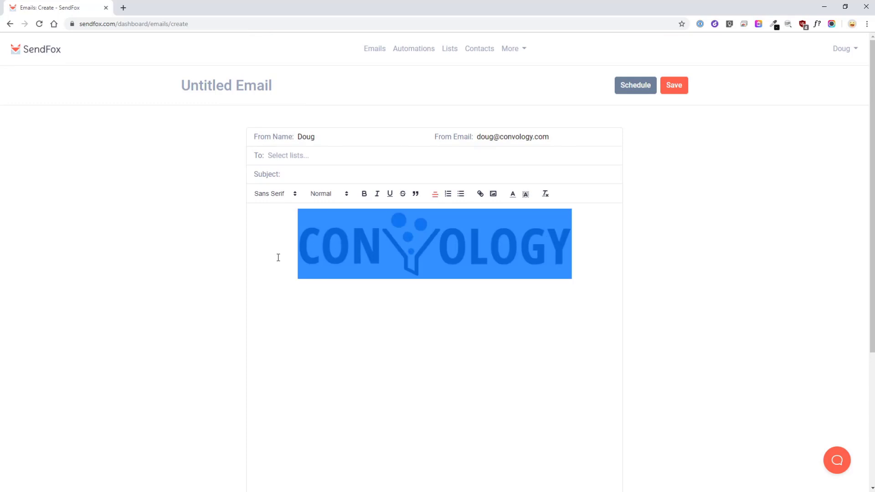
key(Delete)
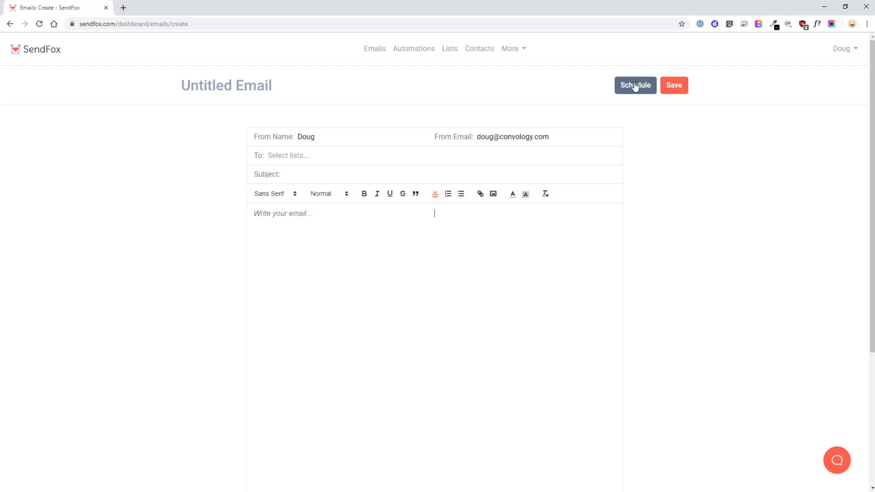
scroll(630, 191, down, 3)
scroll(630, 190, up, 3)
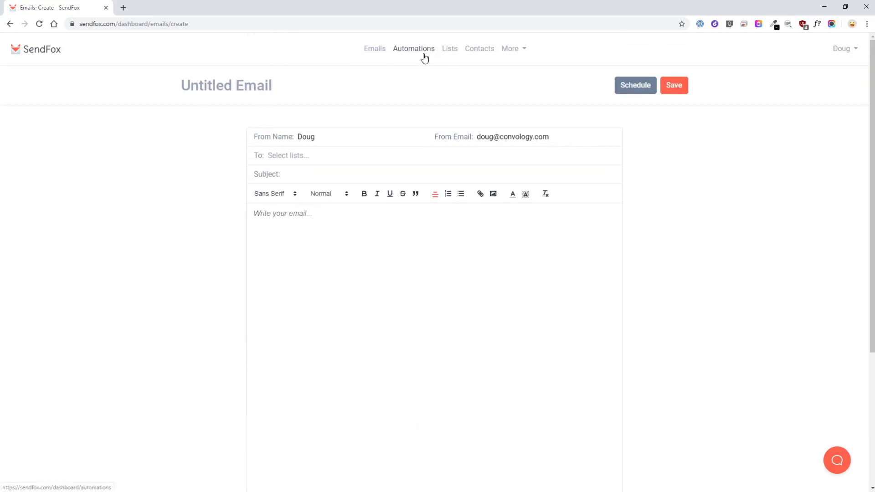
Create a new automation series triggered when a contact is added to "Test List"
click(417, 52)
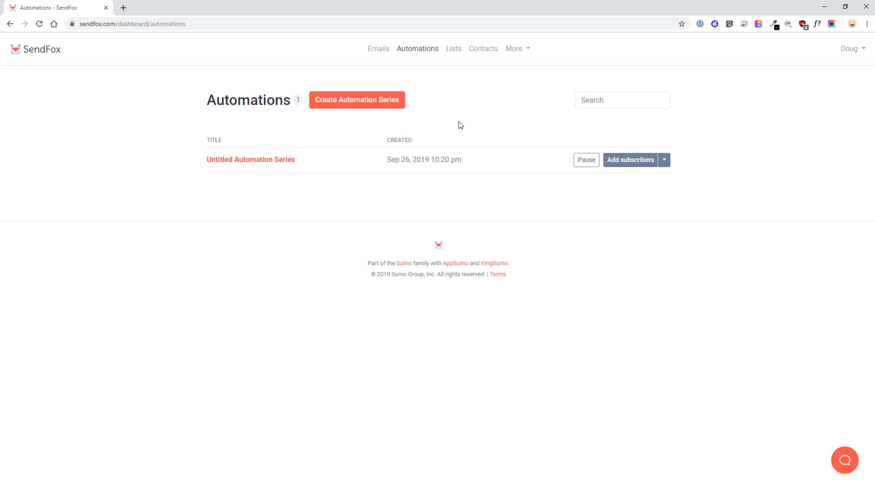
click(352, 105)
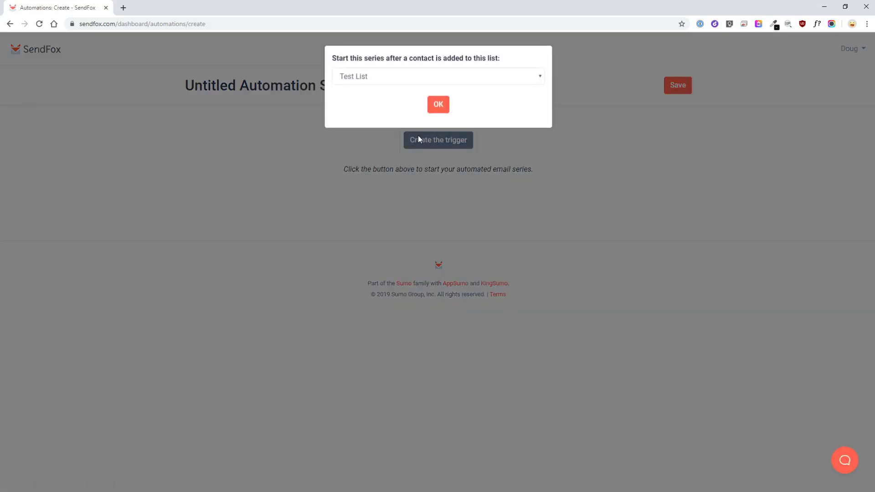
click(412, 77)
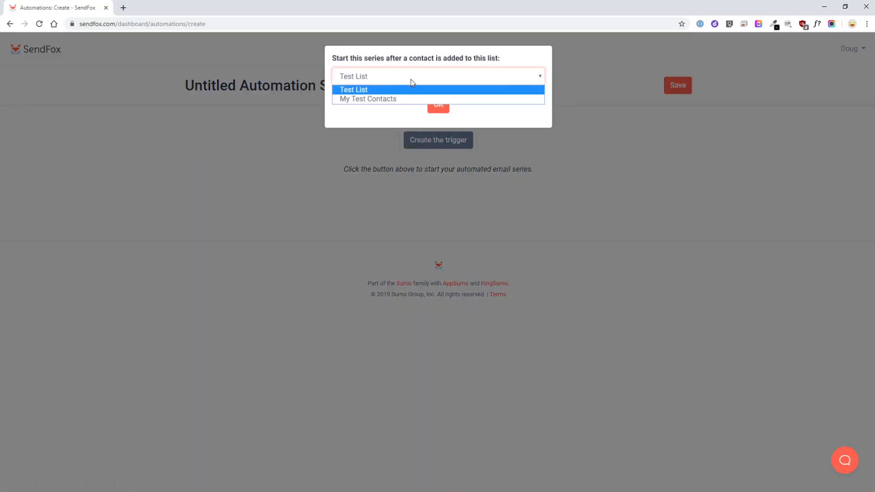
click(411, 90)
click(438, 106)
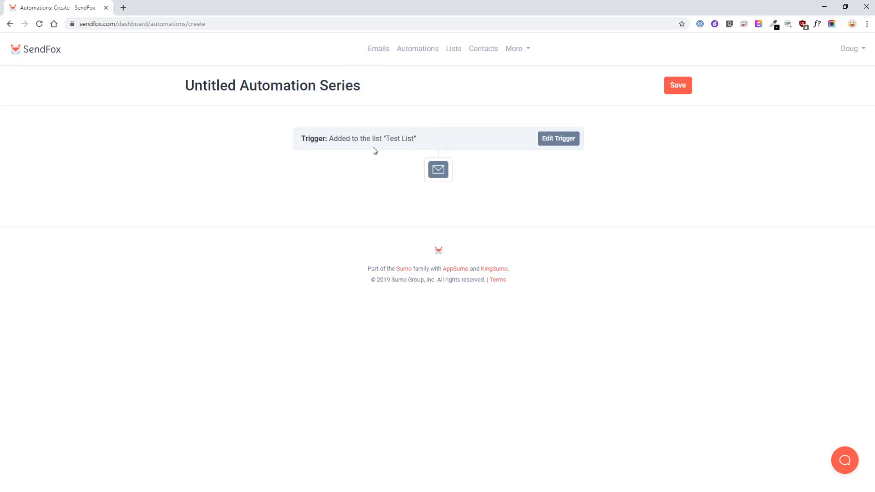
drag(434, 141, 361, 139)
click(363, 162)
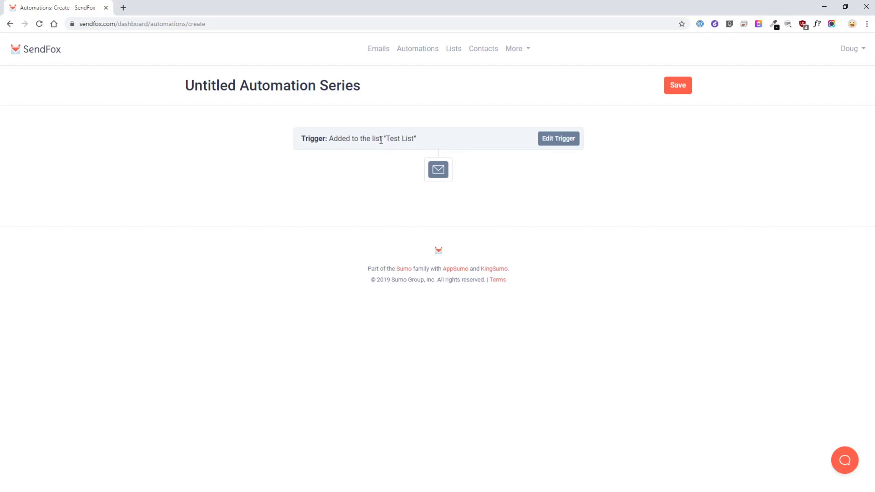
Add an email to the series with subject "Test Automation" and body "Test", and save it
click(439, 174)
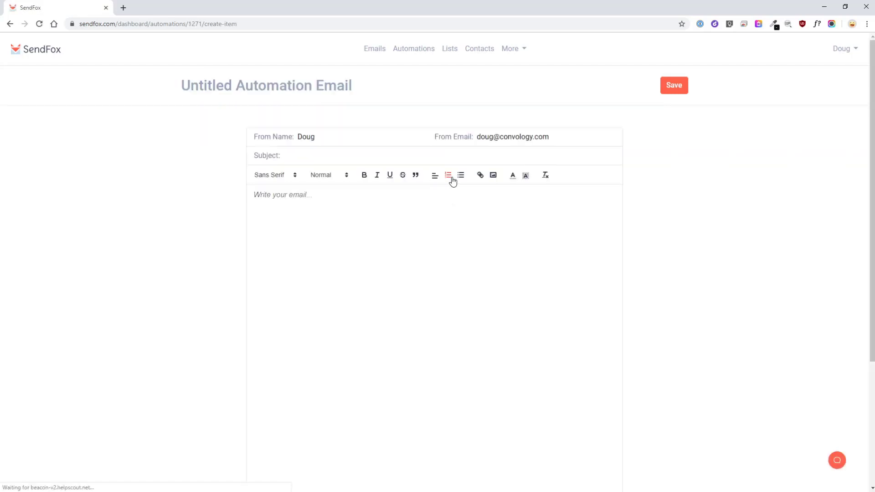
click(317, 158)
text(Test Automation)
click(331, 201)
text(Test)
click(675, 85)
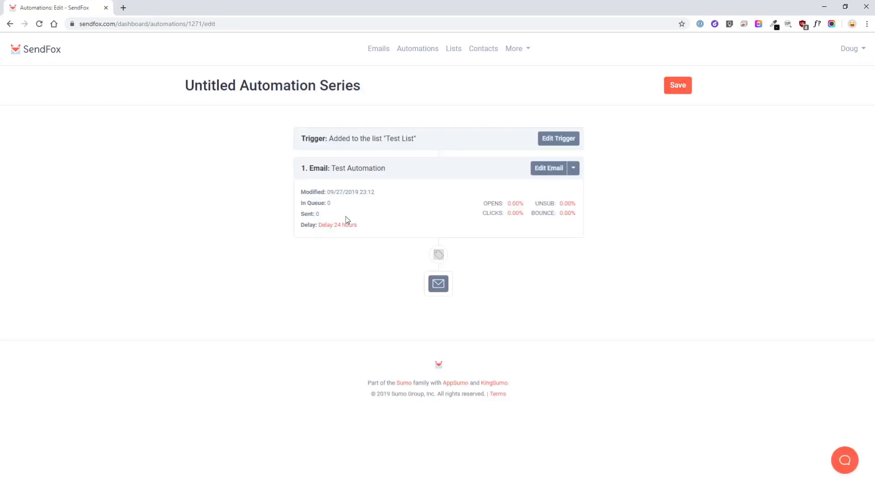
Set the Test Automation email's delay to 1 hour
click(338, 226)
double_click(434, 99)
text(1)
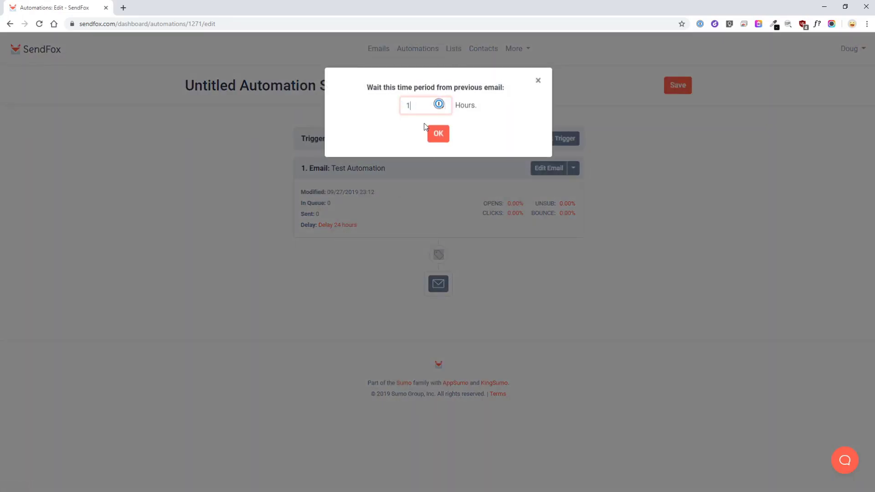
click(440, 136)
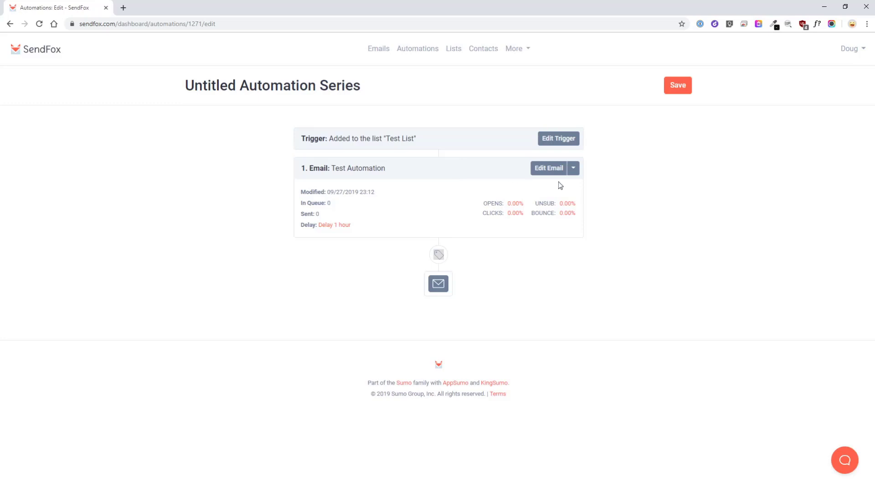
Review the email's additional actions, the add-to-list settings and the blank form for a second automation email
click(574, 169)
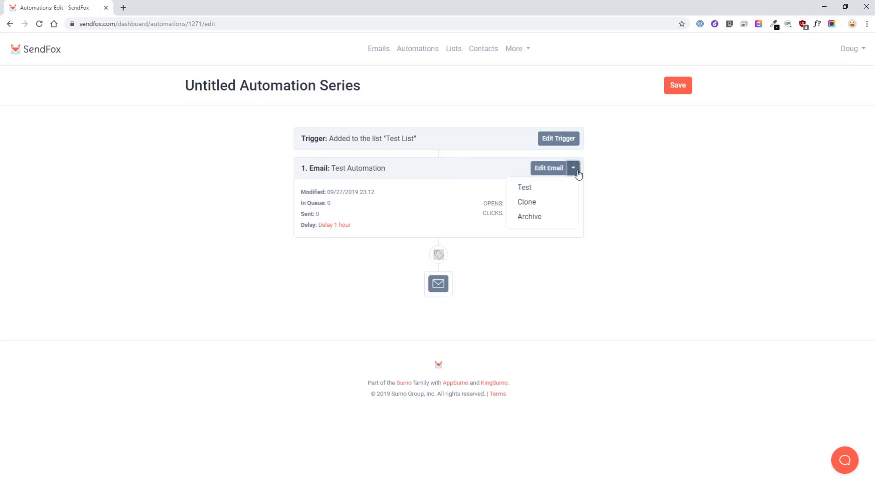
click(577, 171)
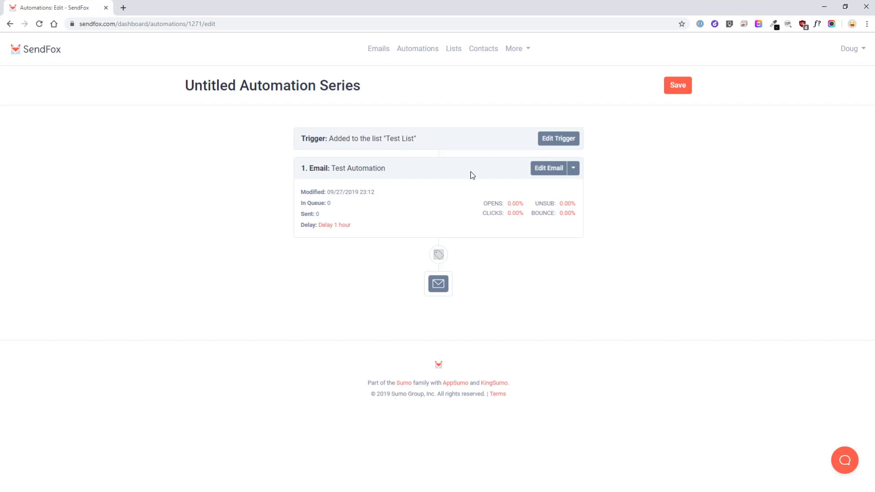
click(439, 256)
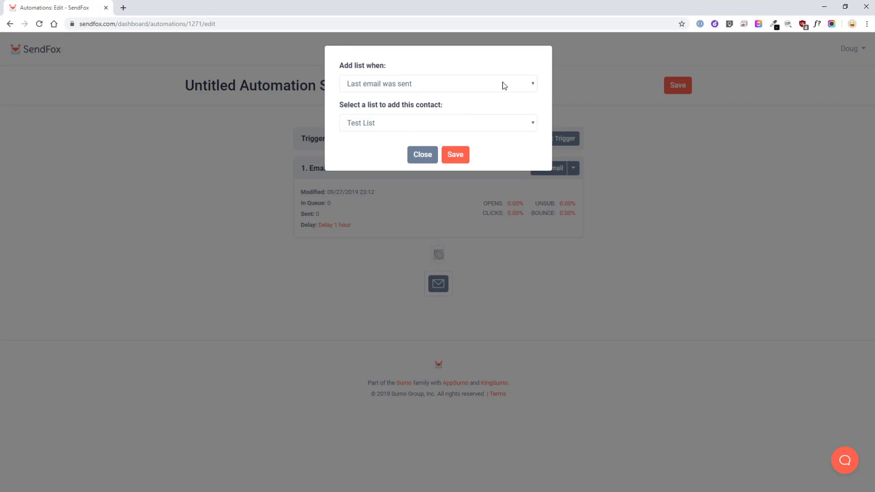
click(415, 156)
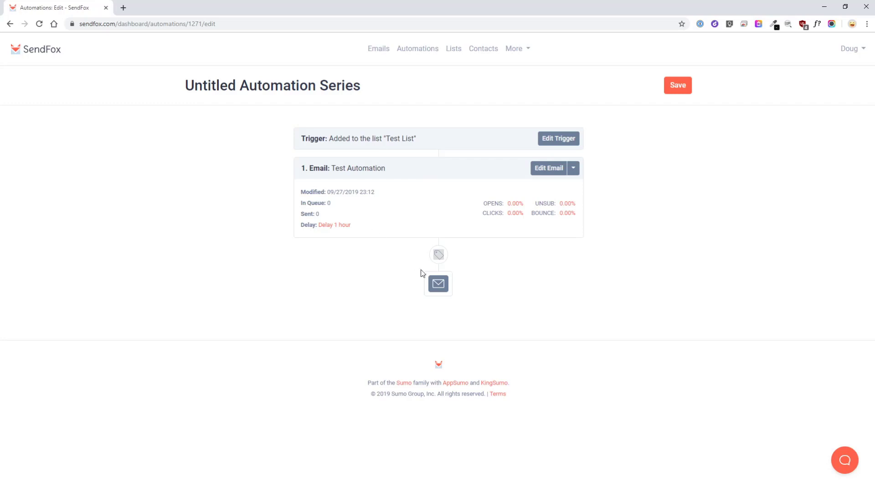
click(438, 285)
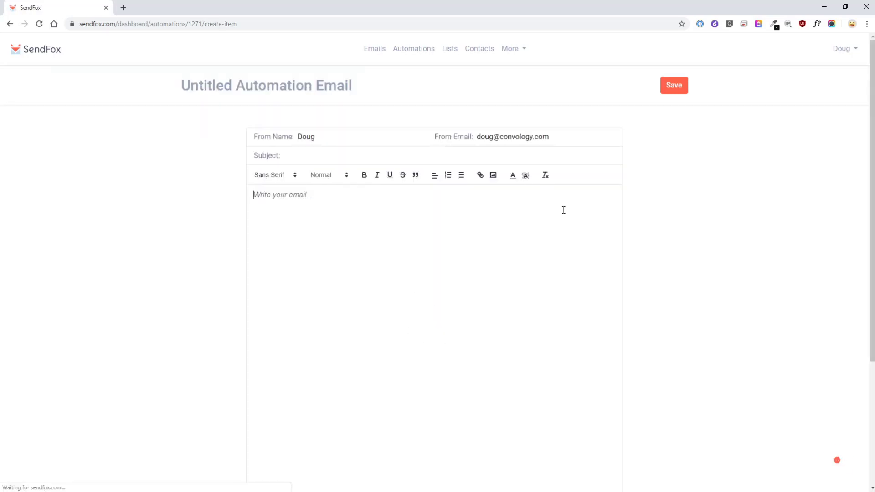
click(10, 24)
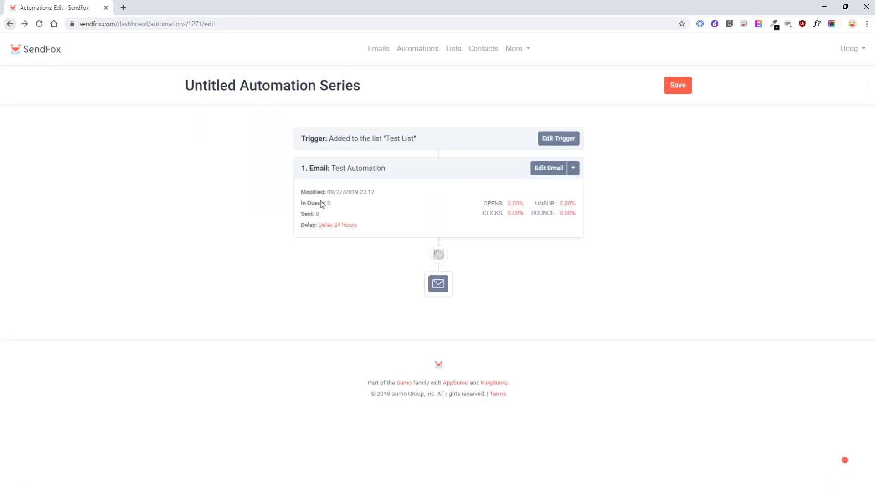
Set the delay of the first email in the series to 1 hour again
click(347, 226)
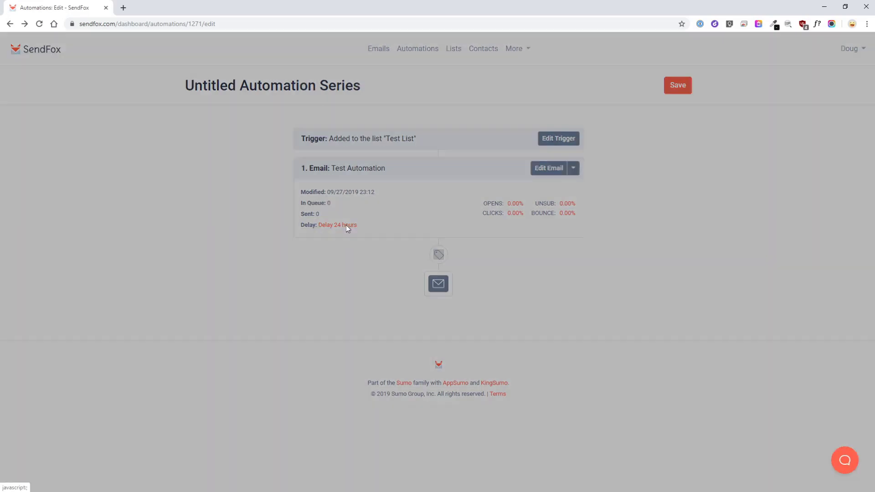
drag(417, 105, 392, 102)
text(1)
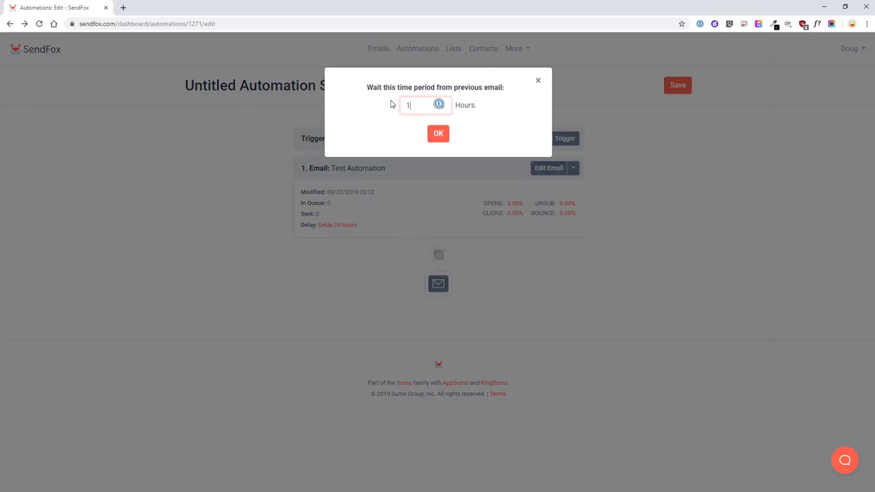
click(439, 134)
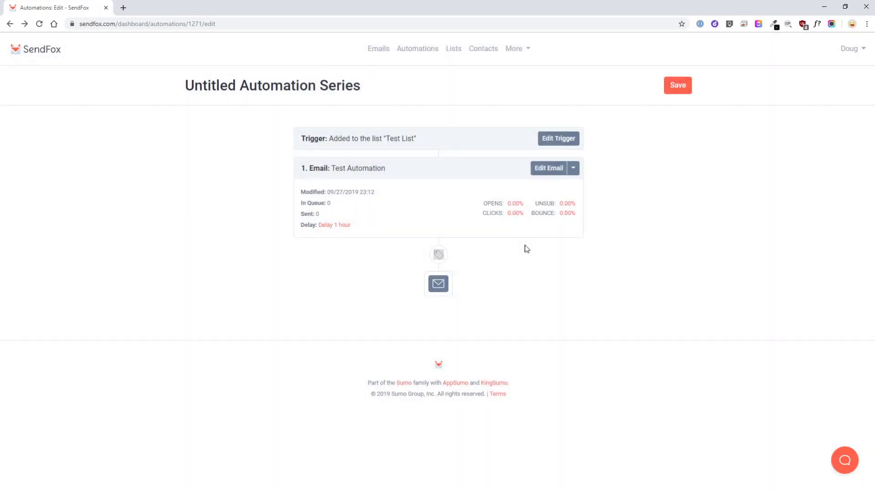
click(439, 258)
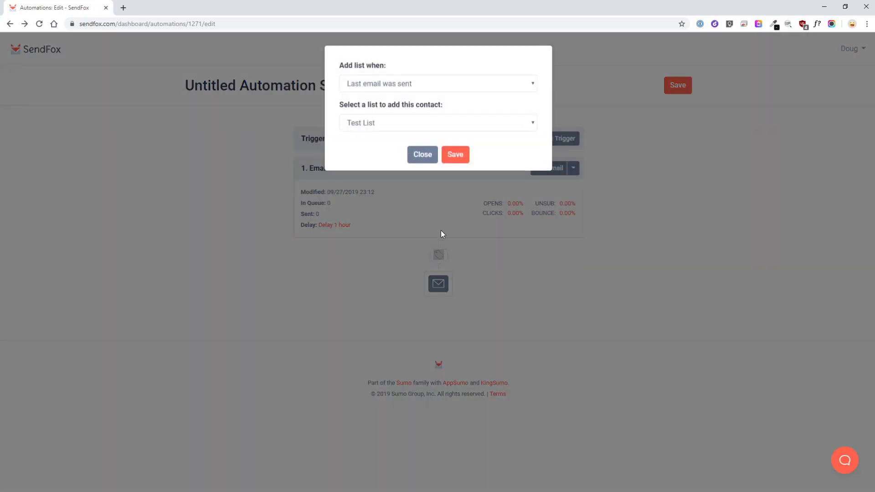
click(414, 84)
click(415, 83)
click(387, 123)
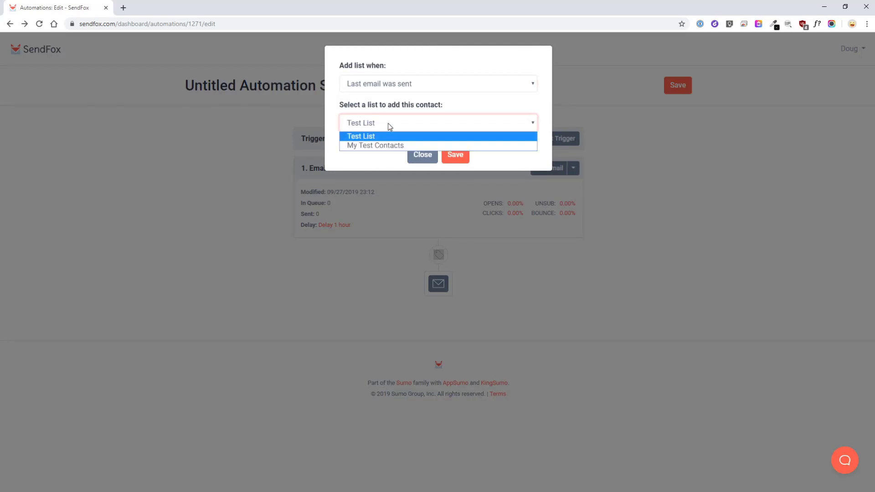
click(383, 144)
click(422, 155)
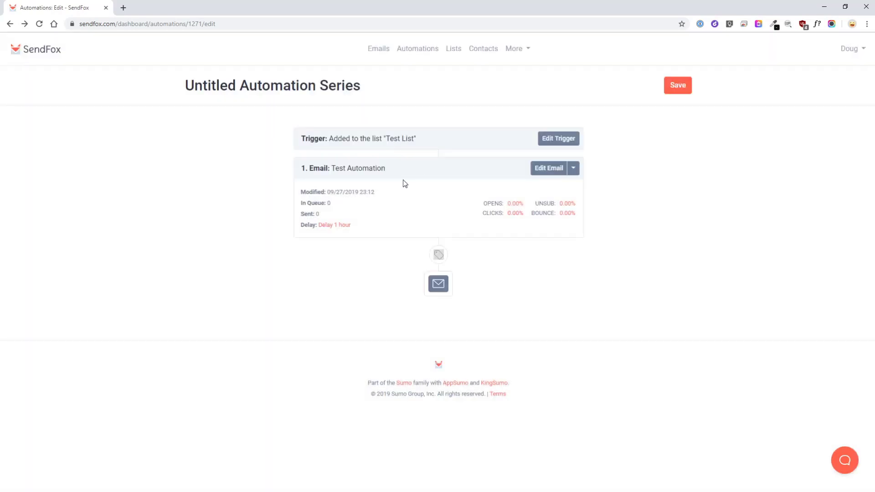
Examine the add-to-list conditions for the last email being opened or clicked, including the link choice, and leave without saving
click(439, 255)
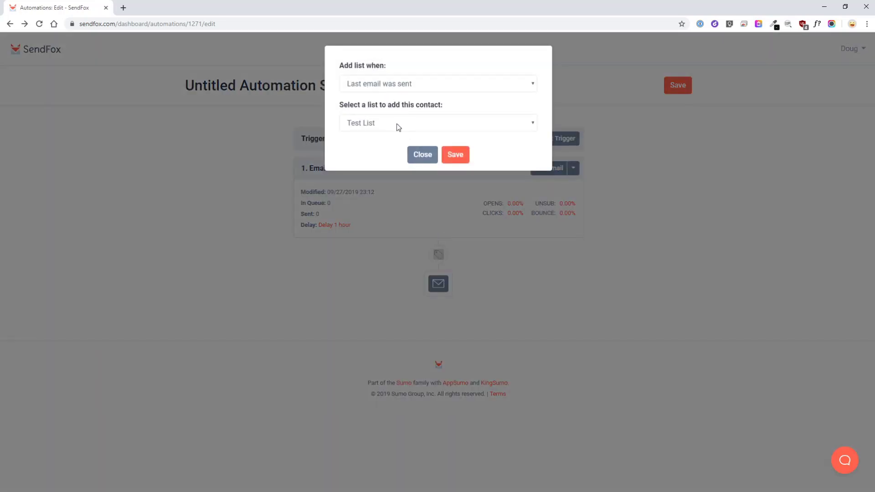
click(411, 90)
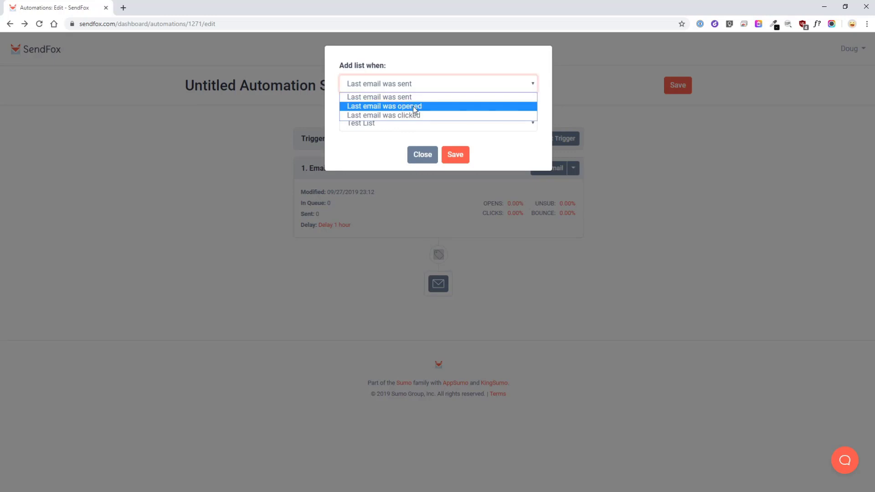
click(423, 110)
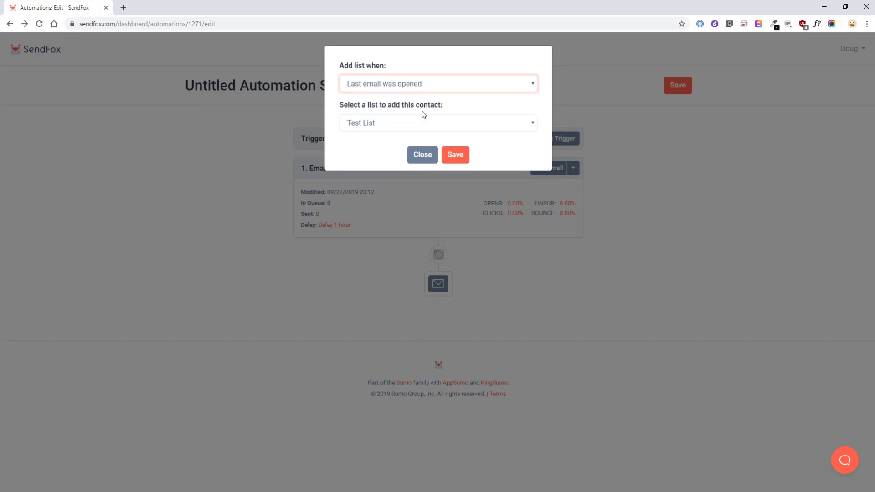
click(425, 83)
click(411, 115)
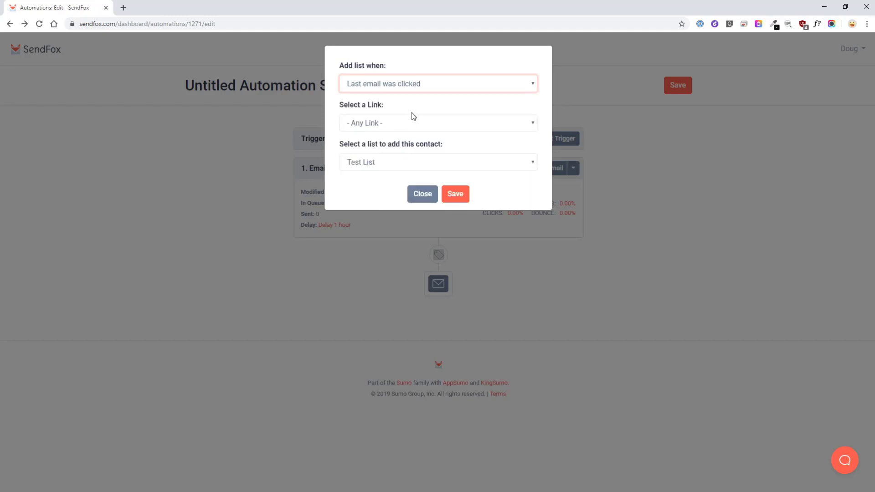
click(396, 125)
click(397, 123)
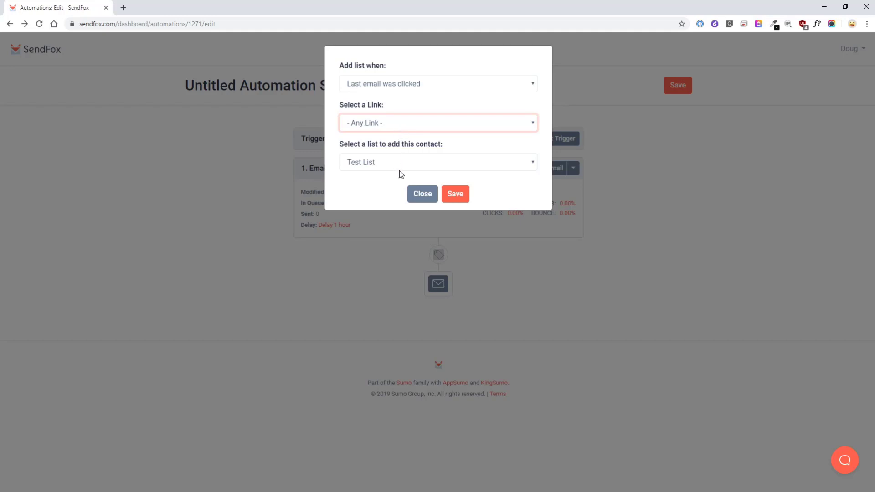
click(422, 194)
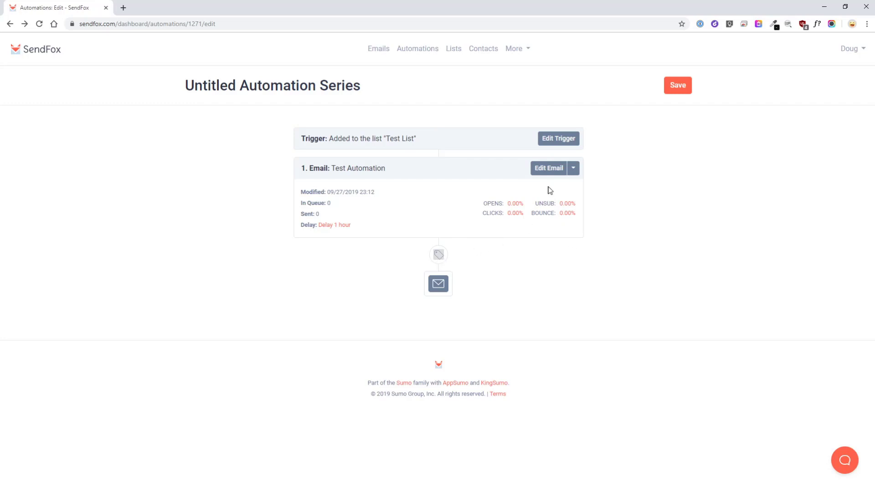
Review the lists overview and the extra actions for My Test Contacts, and switch to the contacts area
click(454, 49)
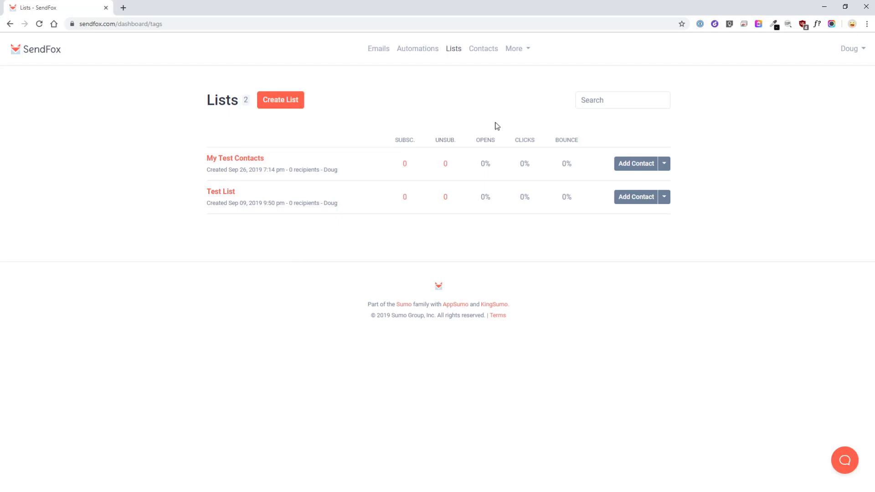
click(664, 164)
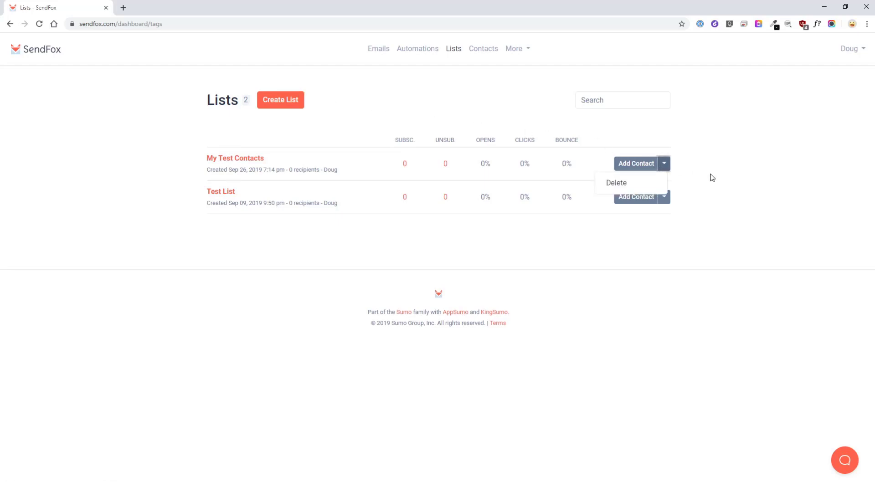
click(609, 128)
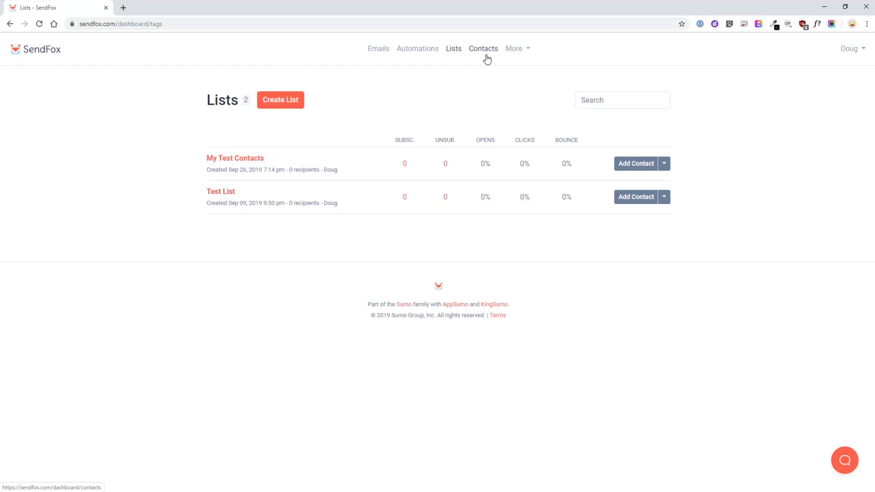
click(469, 51)
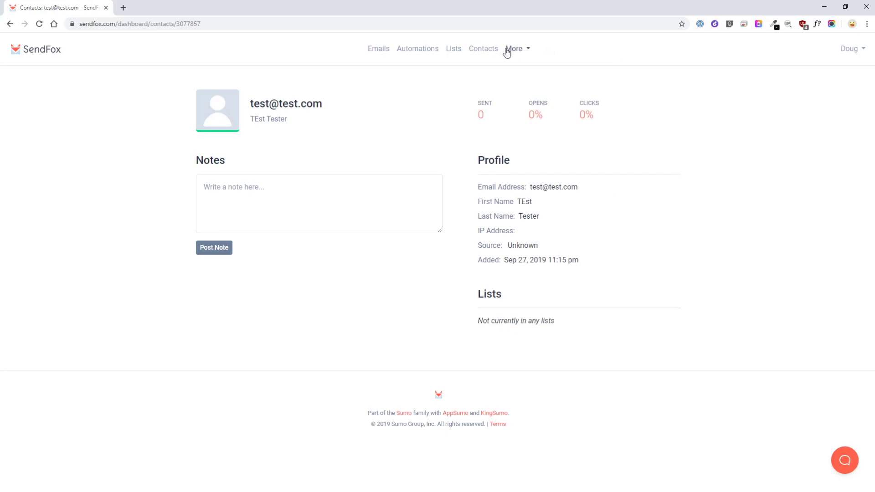
Start a new landing page and set its header to display the Convology logo from the existing images
click(507, 51)
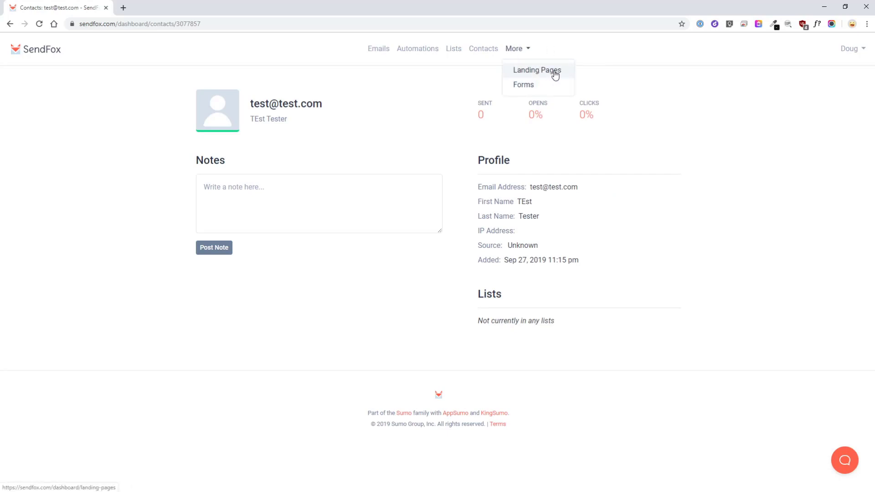
click(549, 72)
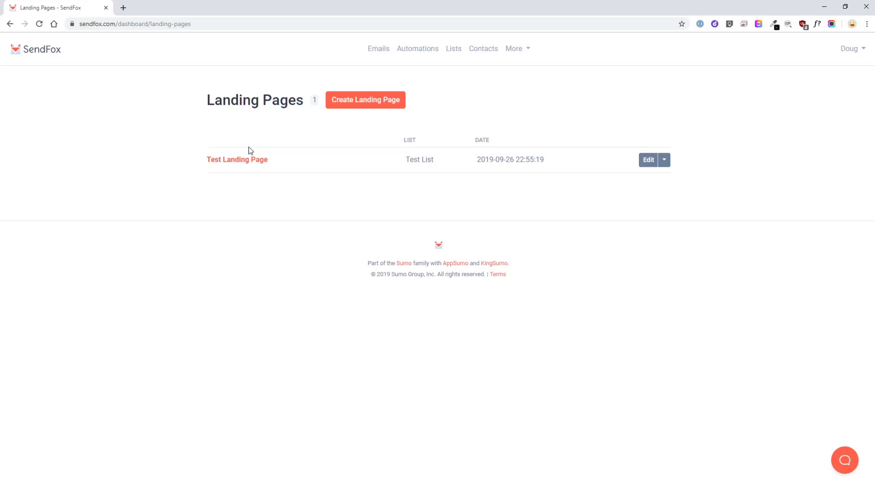
click(367, 103)
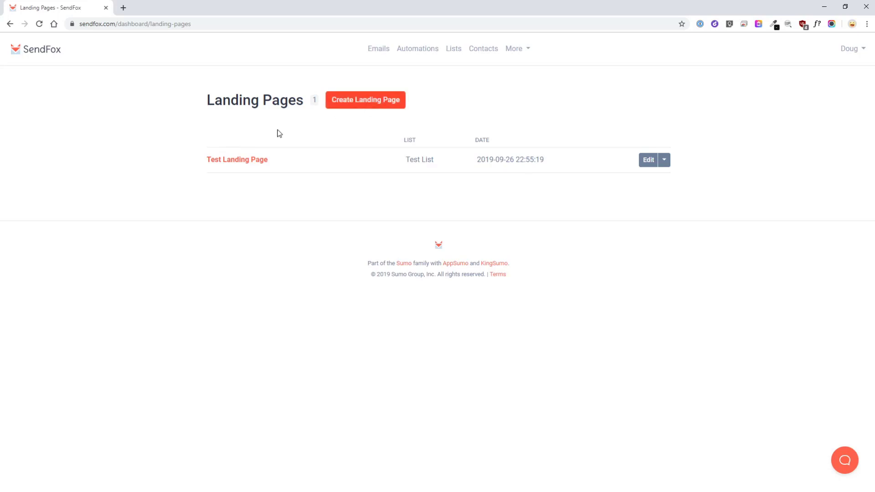
click(354, 108)
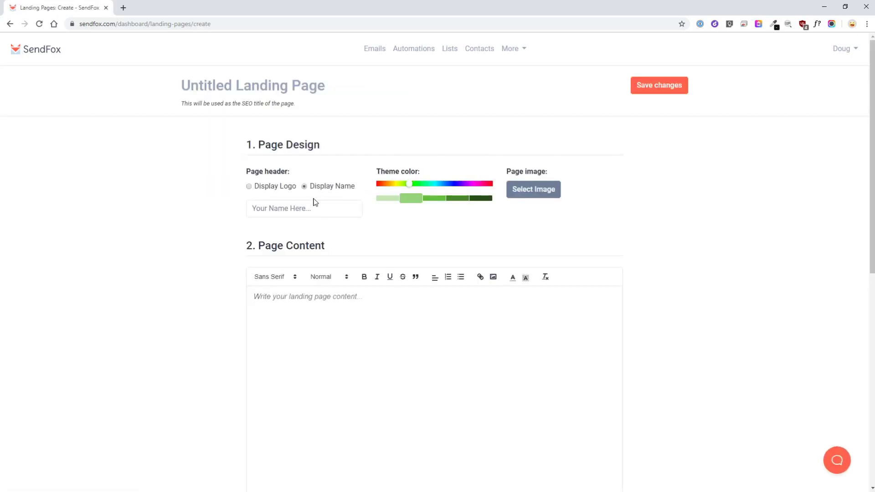
click(277, 188)
click(292, 206)
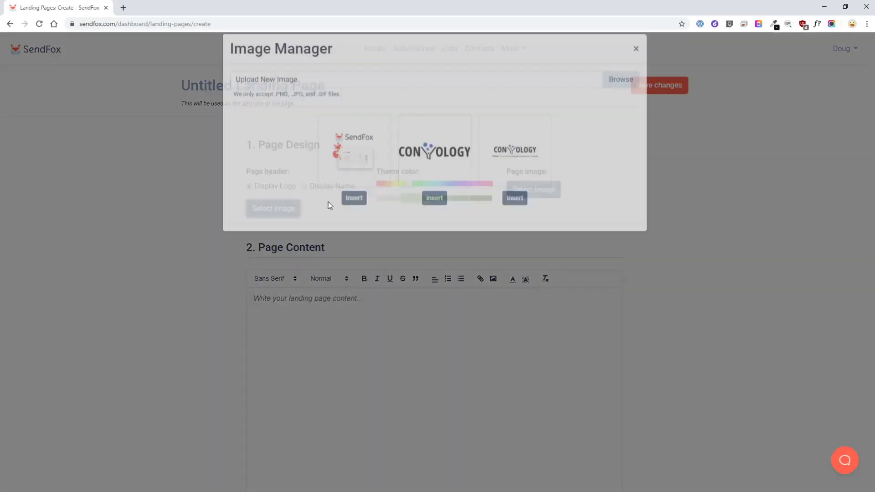
click(426, 172)
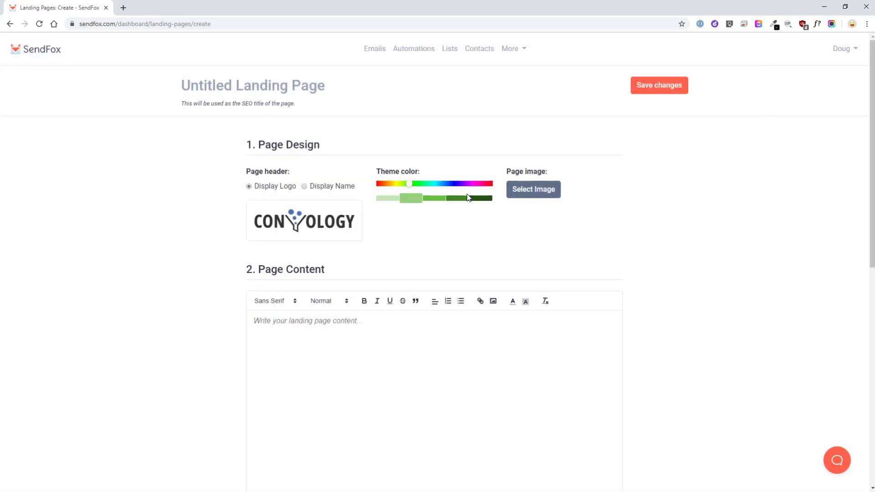
Set the landing page's theme color to a medium blue and insert the SendFox picture as the page image
mouse_move(437, 183)
mouse_down()
mouse_move(455, 187)
mouse_move(443, 185)
mouse_up()
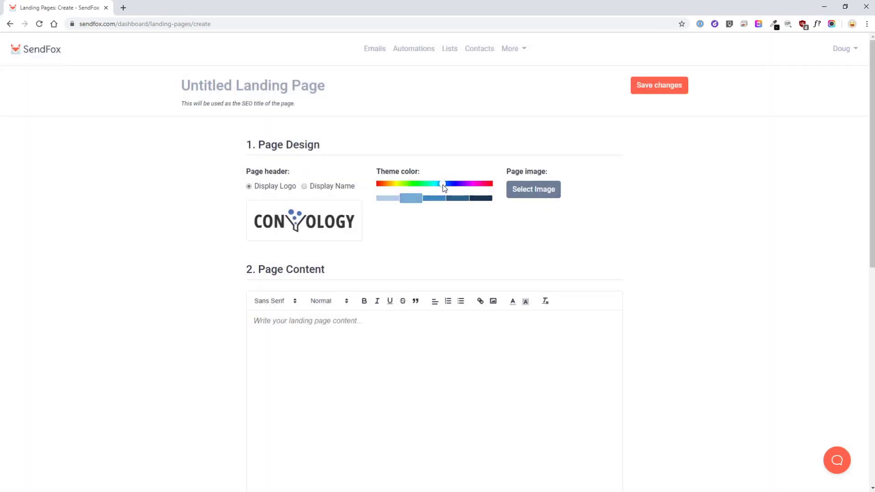
click(434, 199)
click(511, 194)
click(370, 187)
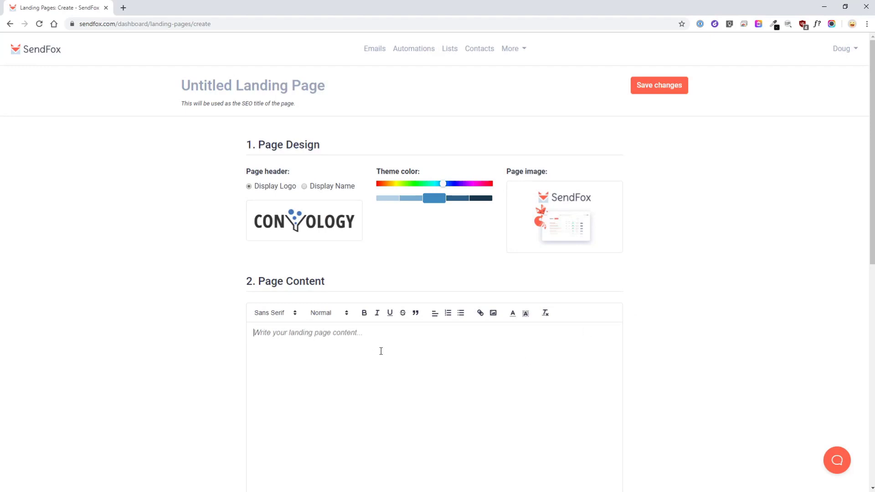
Enter "This is a landing page." as the page content, title the landing page "Test", and save it
click(418, 343)
text(This is a landing page.)
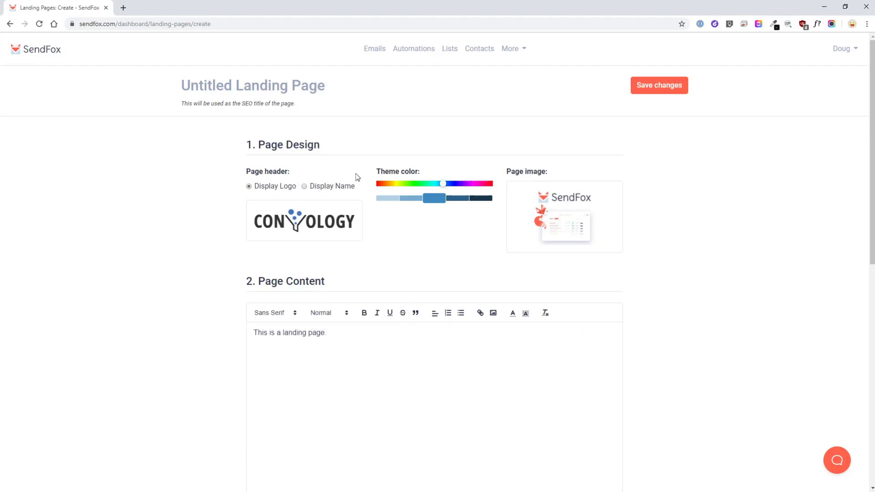
click(320, 84)
text(Test)
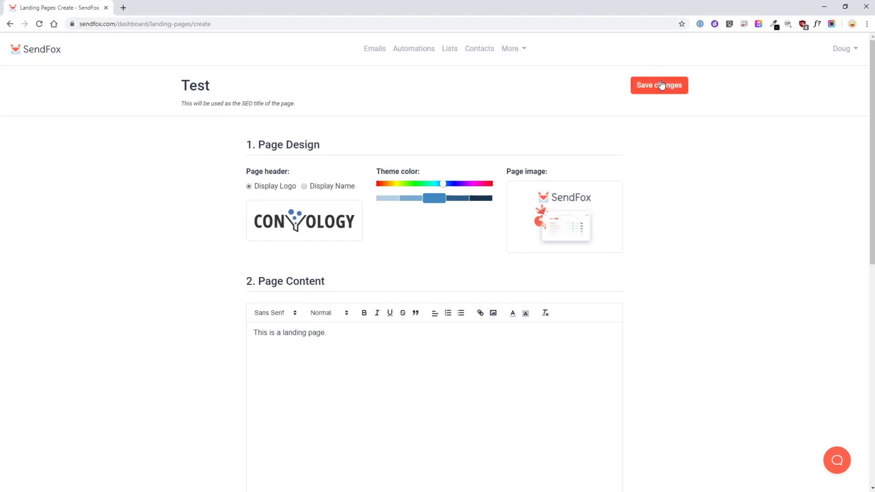
click(659, 85)
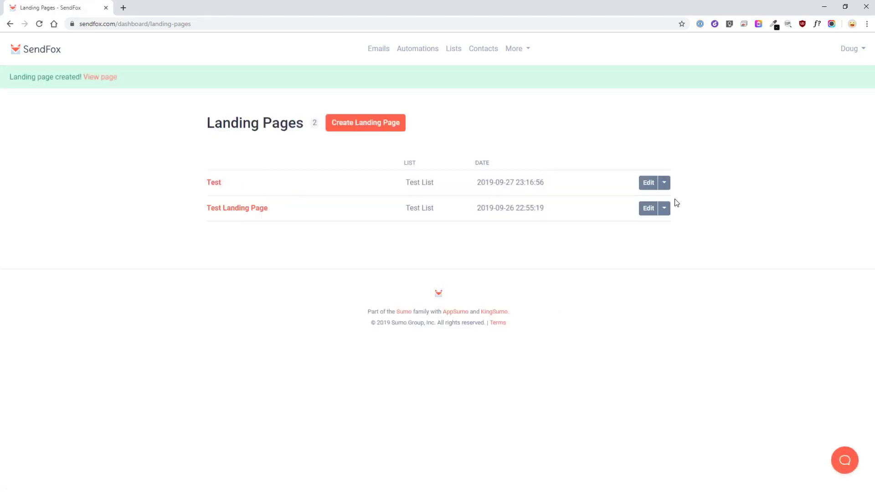
View the published Test Landing Page, then close it and return to the landing pages overview
click(664, 210)
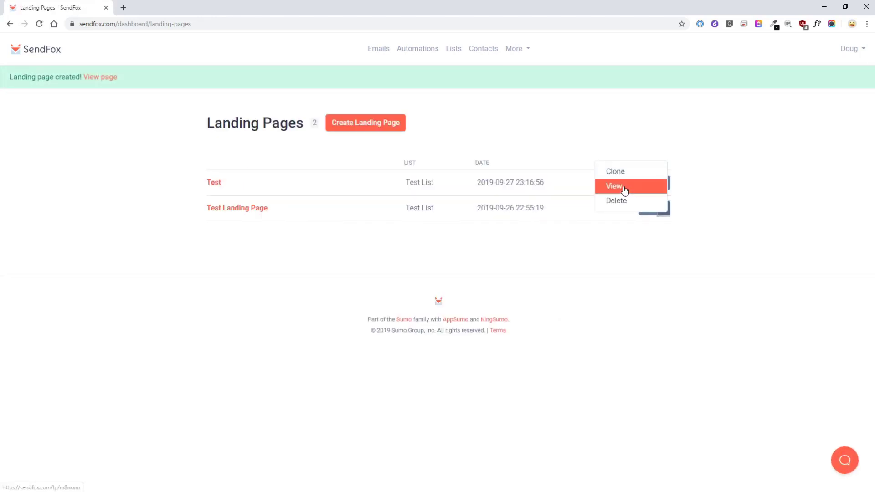
click(642, 187)
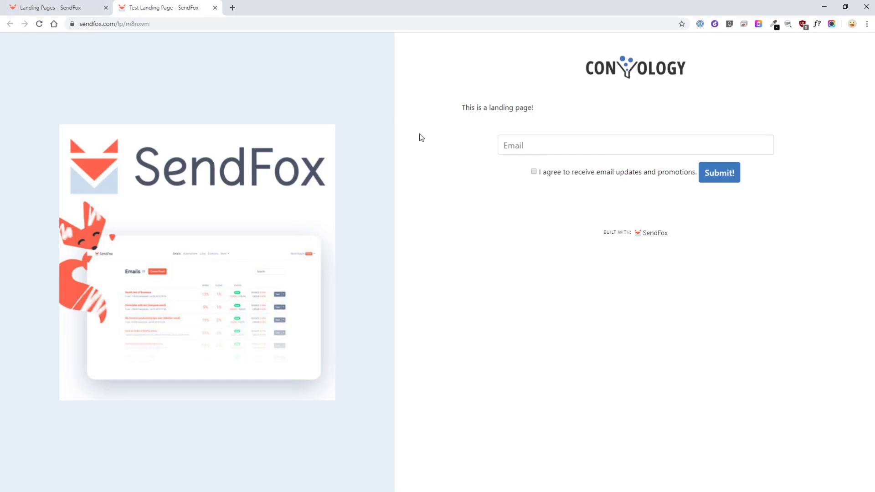
click(77, 14)
click(215, 8)
Start a new form named "Test Form" that adds its subscribers to Test List
click(520, 49)
click(524, 85)
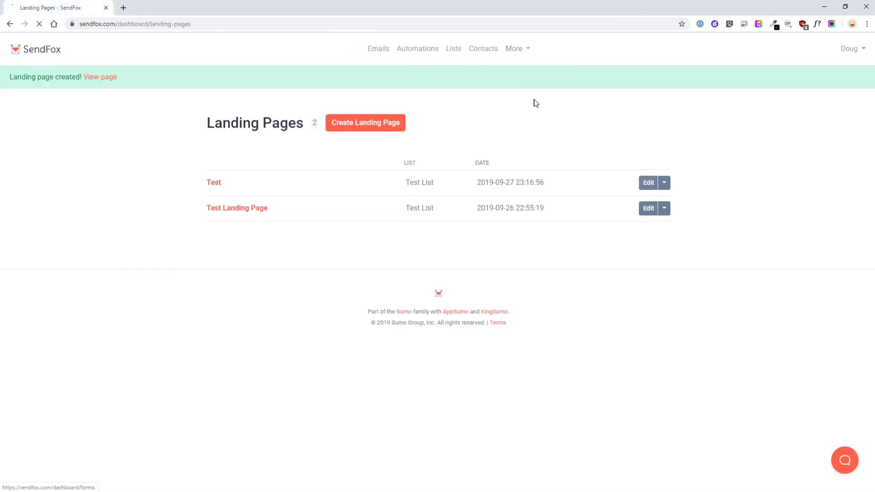
click(304, 101)
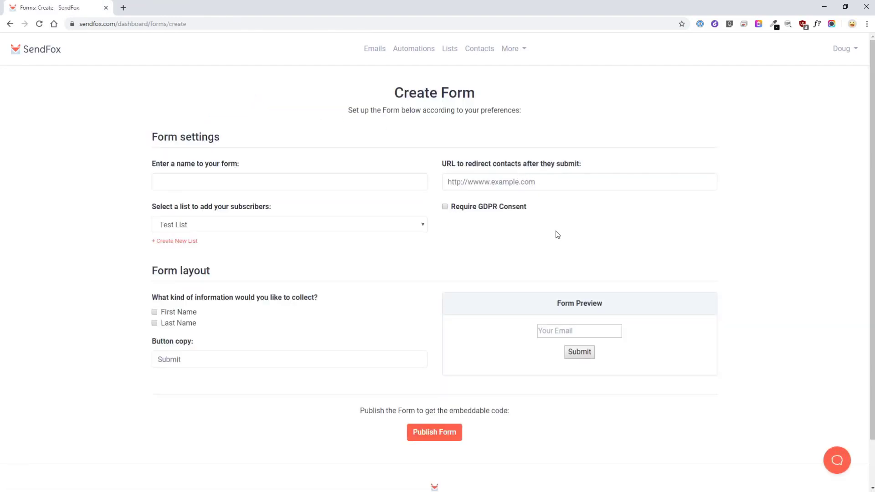
click(210, 177)
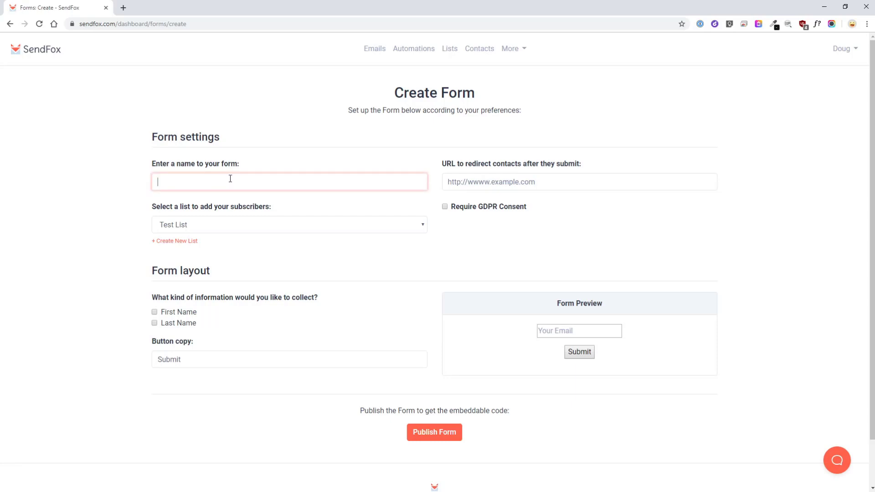
text(Test Form)
click(196, 226)
click(195, 238)
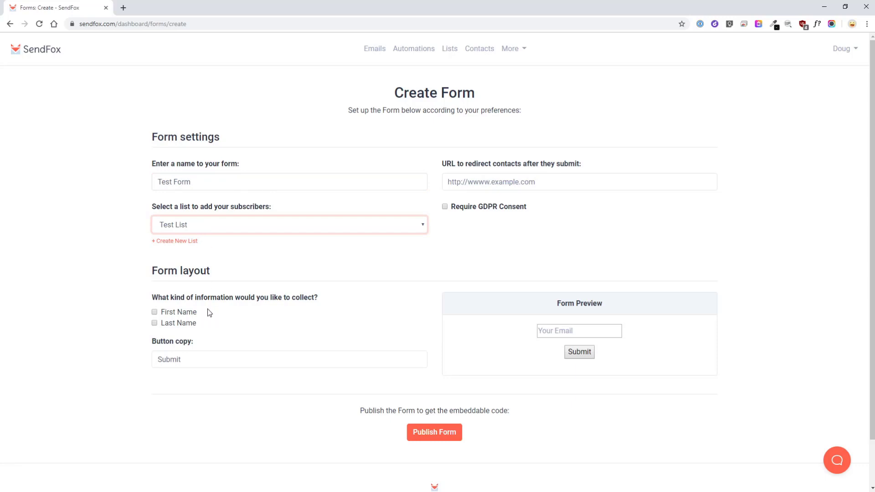
Have the form collect first name and last name, and set its button copy to "Sign up"
click(179, 314)
click(178, 323)
double_click(179, 360)
text(Sign UP)
key(BackSpace)
key(BackSpace)
text(up)
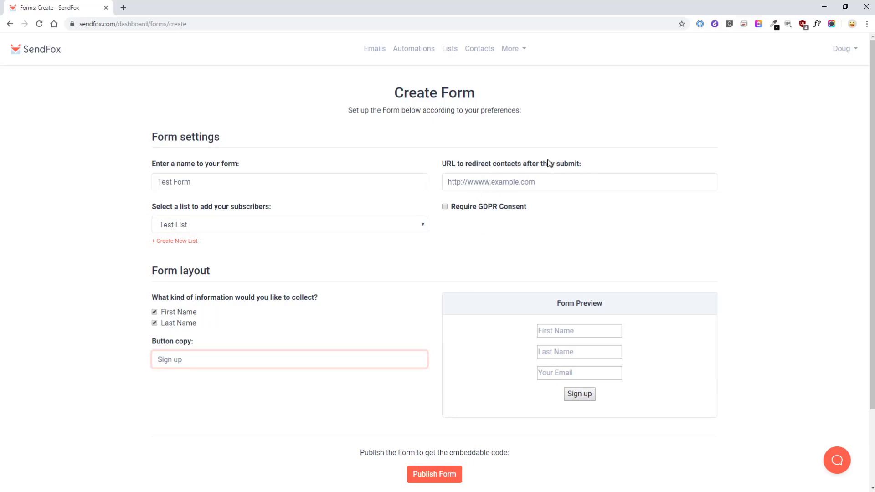
Require GDPR consent on the form and check the layout in the form preview
click(466, 207)
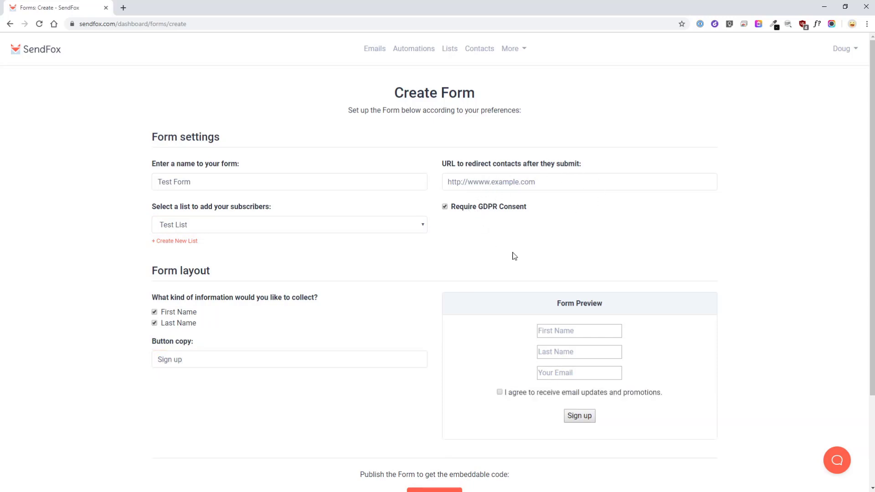
scroll(577, 250, down, 2)
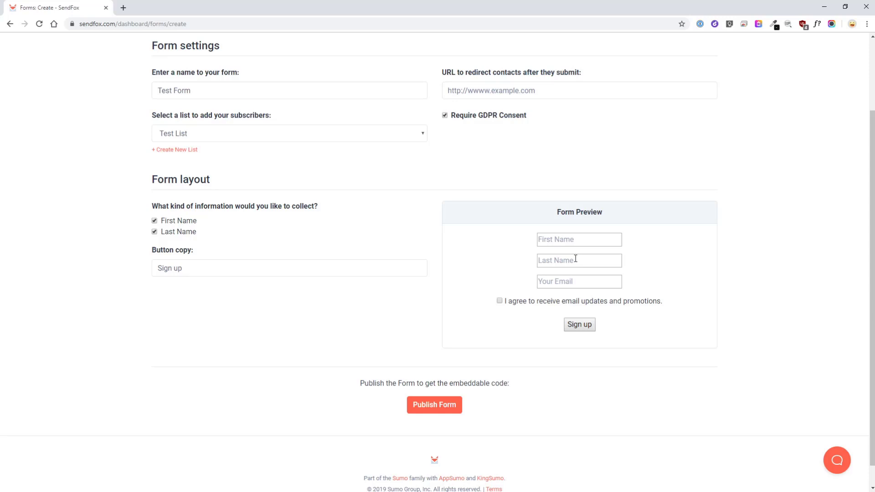
scroll(360, 70, up, 3)
Start a new email campaign and open its From Email field for editing
click(370, 50)
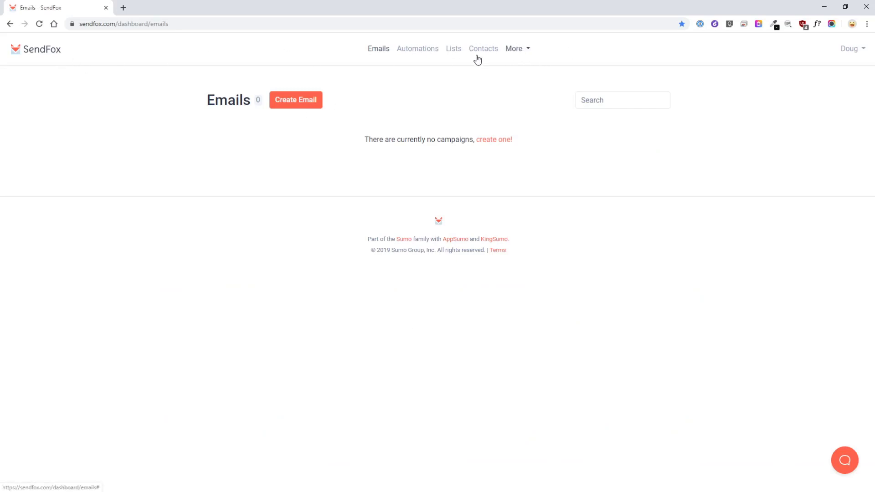
click(376, 51)
click(314, 104)
click(544, 137)
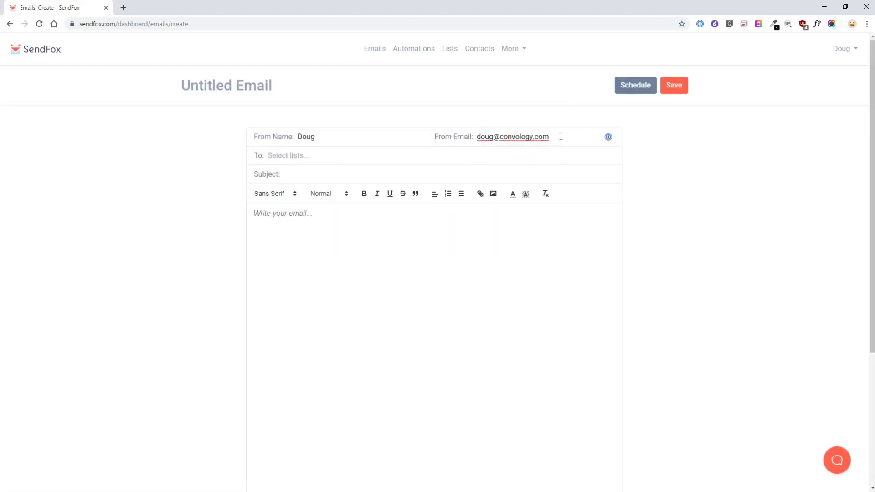